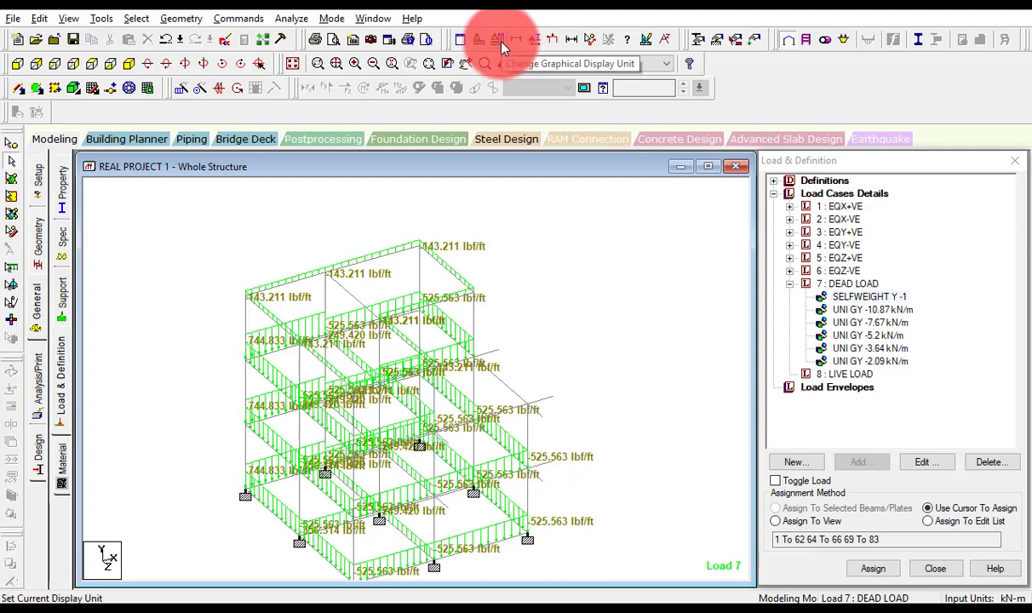
Step: Set the displayed distributed force unit to kN/m in the graphical display options
click(501, 44)
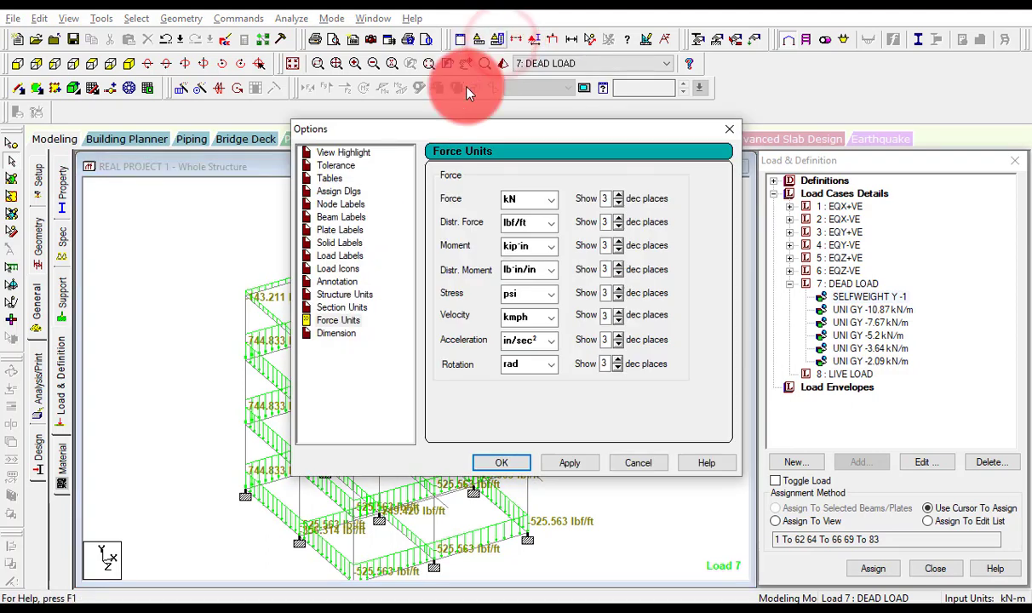
click(353, 322)
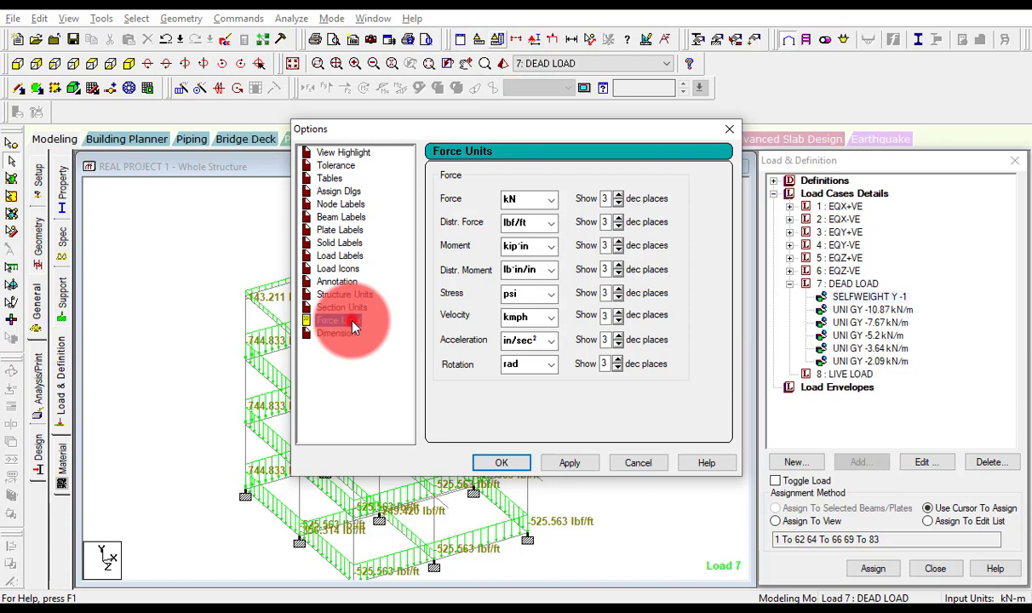
click(551, 223)
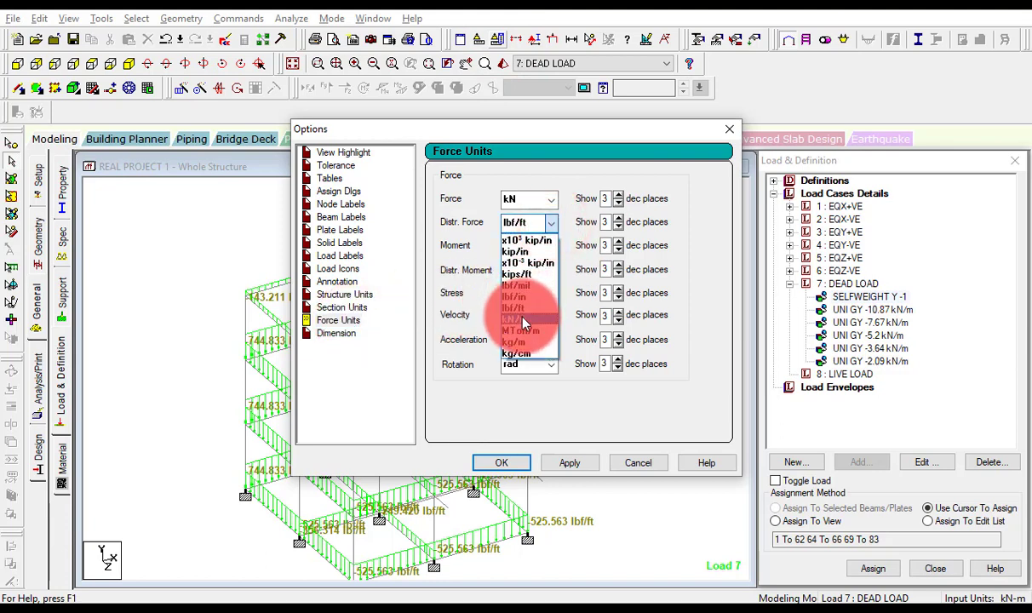
click(524, 322)
click(338, 321)
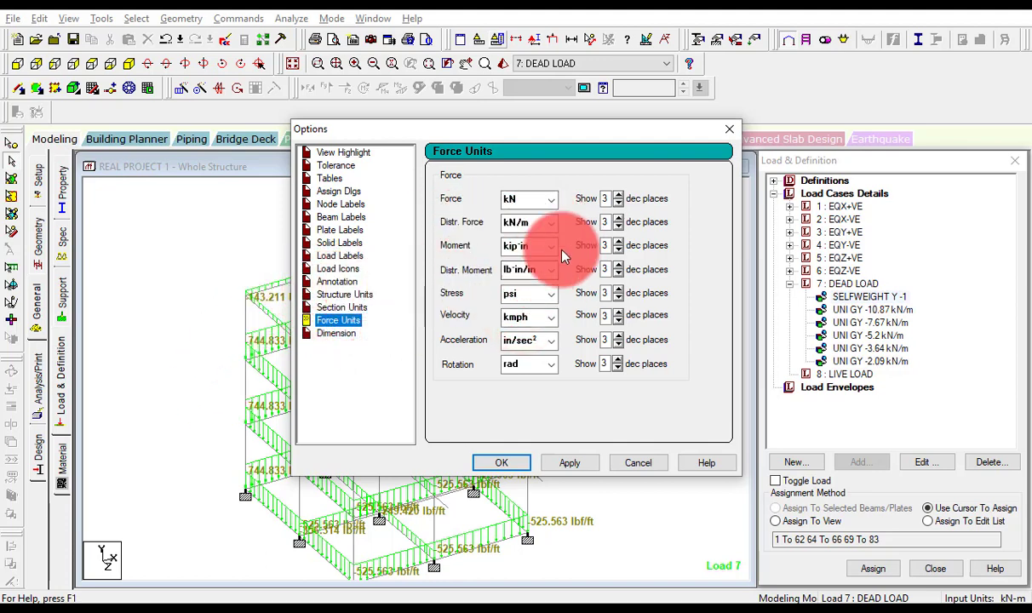
click(551, 463)
click(498, 465)
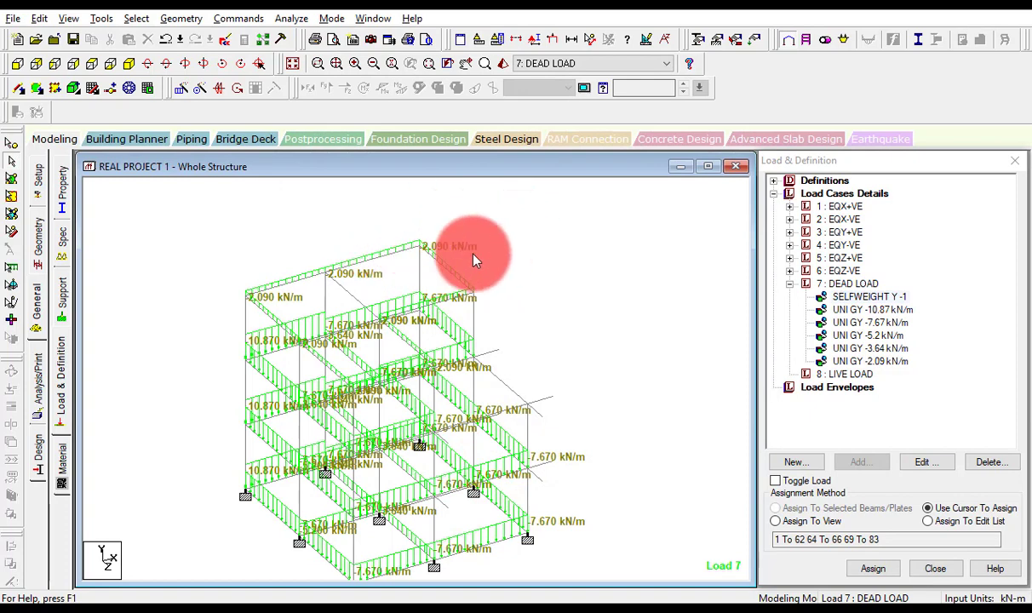
Step: Switch to AutoCAD to examine the ground and first floor plans, and compare them with the dead load items in STAAD.Pro
click(715, 600)
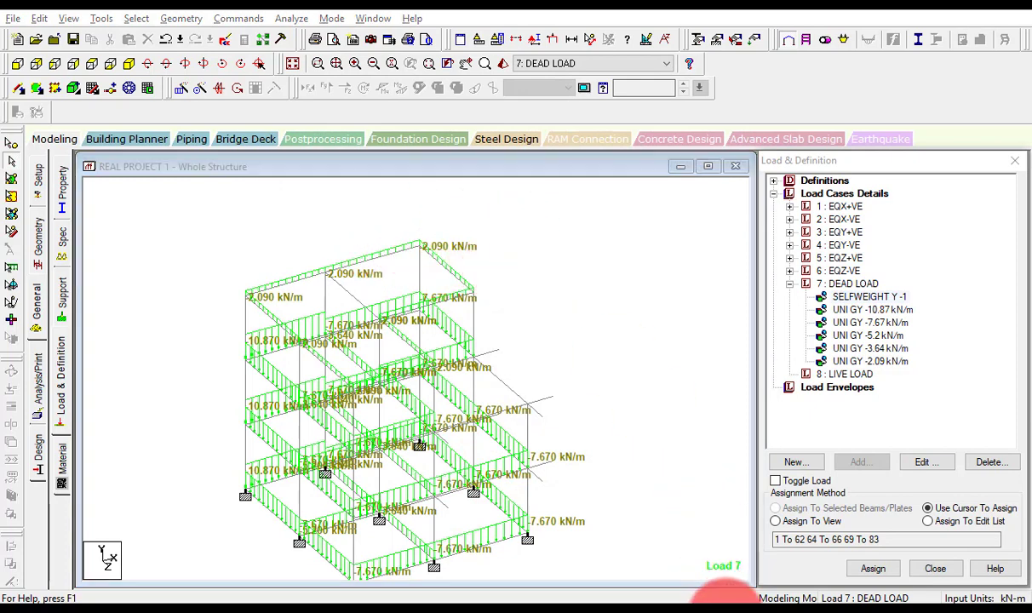
middle_drag(452, 231, 431, 265)
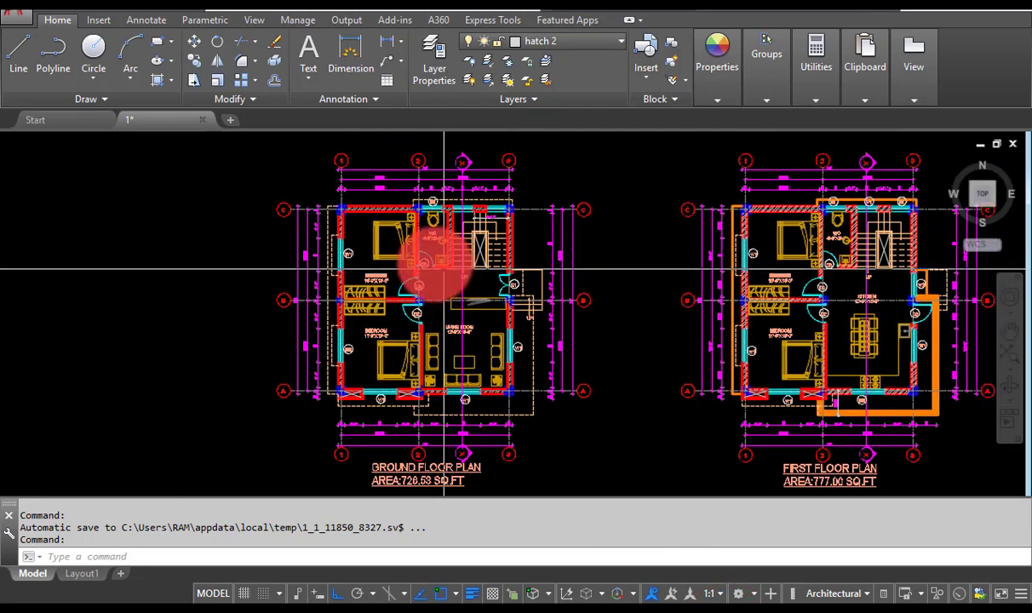
middle_drag(431, 382, 371, 283)
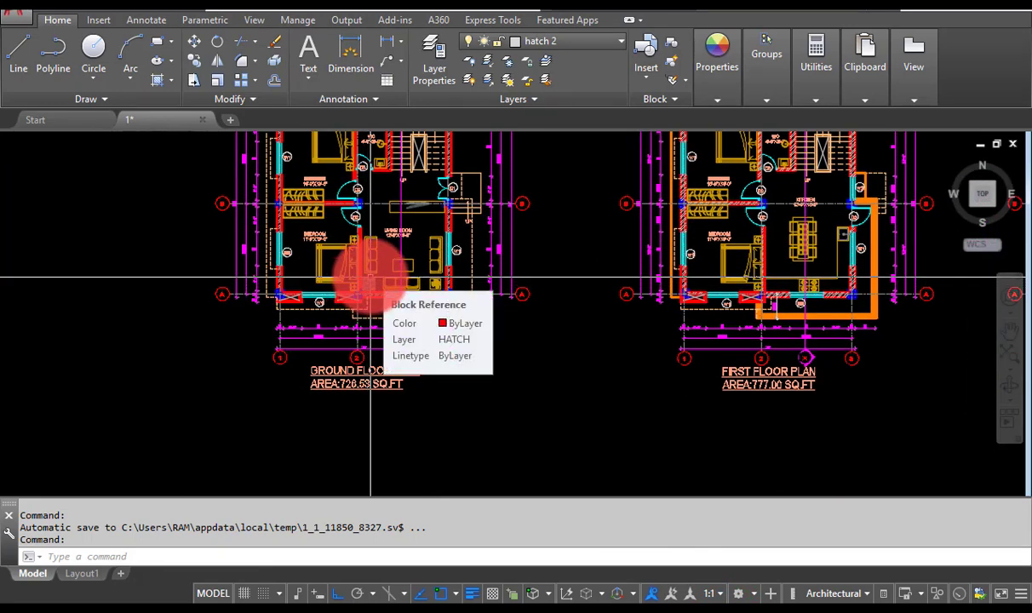
middle_drag(303, 263, 319, 315)
middle_drag(238, 299, 250, 325)
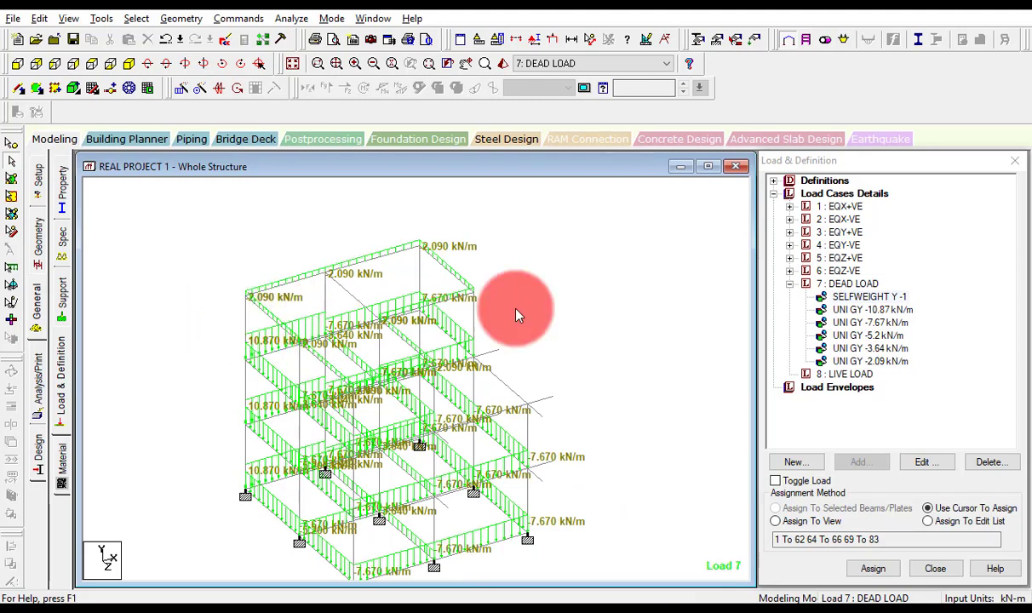
click(854, 303)
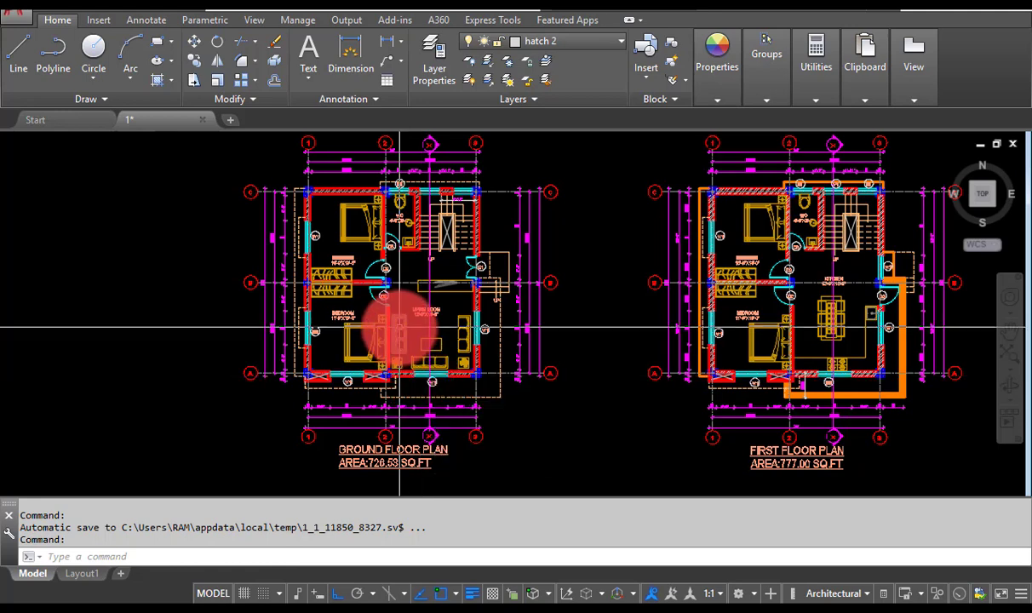
Step: Switch to AutoCAD and review the room layouts of the ground, first and top floor plans
mouse_move(399, 326)
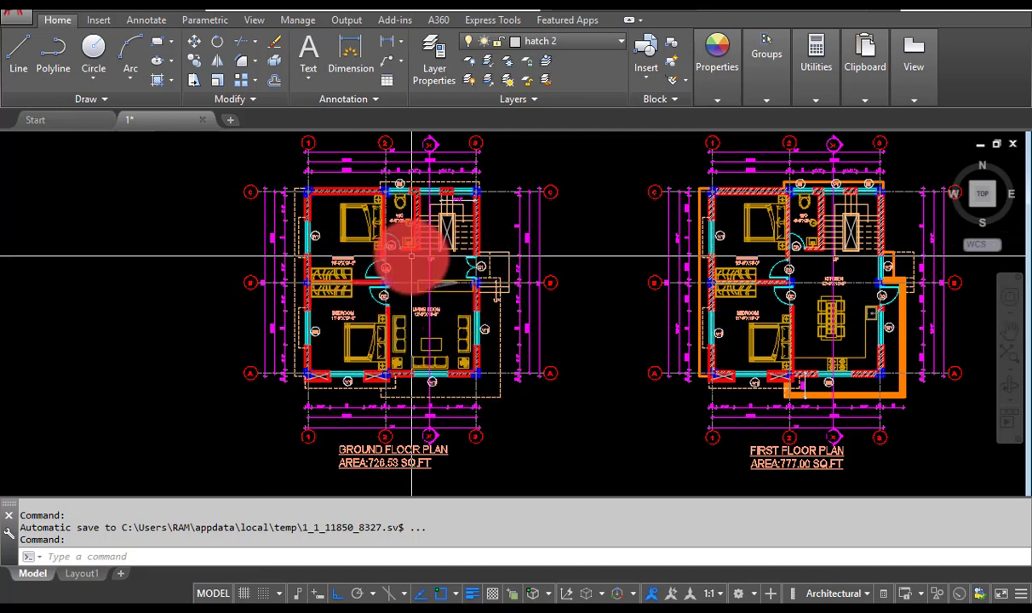
mouse_move(567, 301)
middle_down()
mouse_move(417, 294)
mouse_move(267, 315)
middle_up()
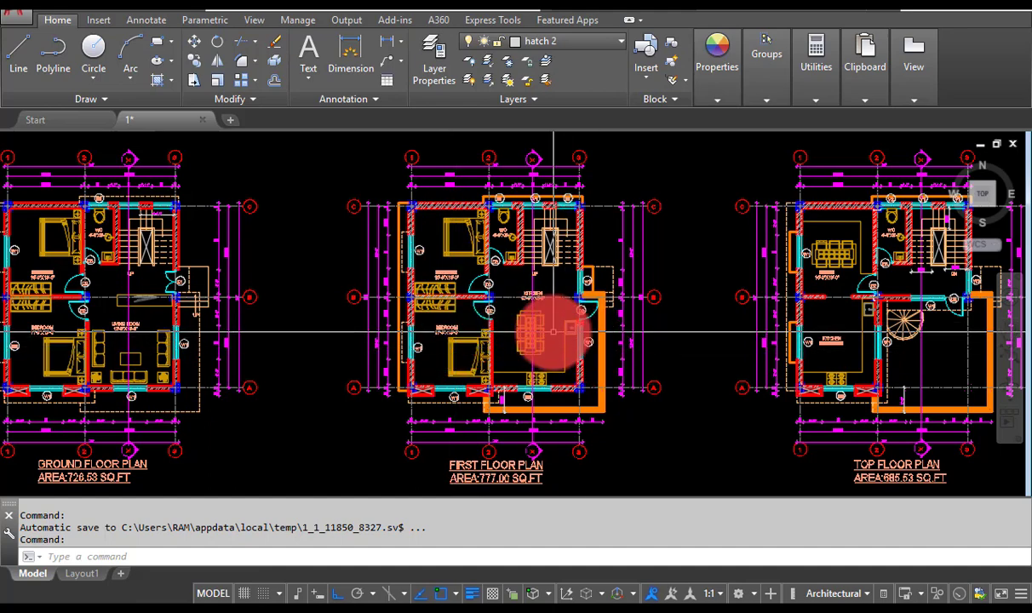
middle_drag(498, 341, 419, 348)
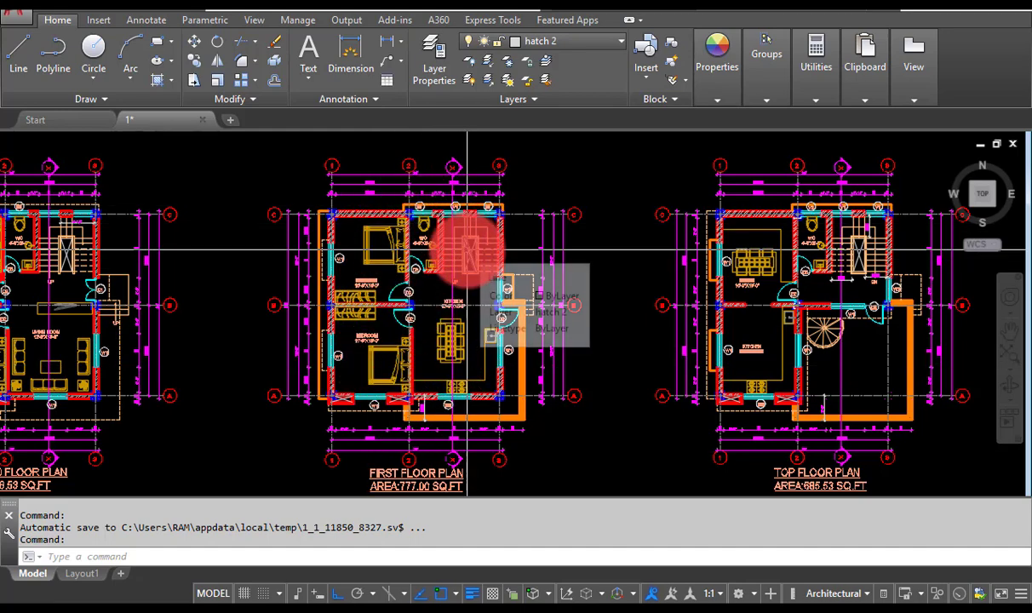
scroll(426, 300, down, 2)
scroll(481, 244, up, 8)
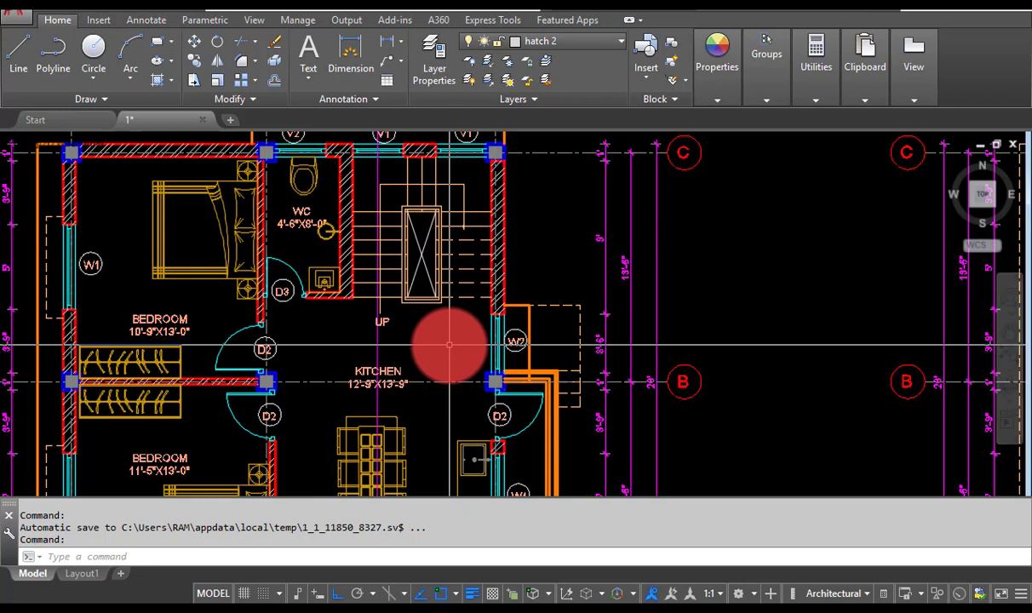
scroll(522, 316, down, 7)
scroll(332, 341, up, 3)
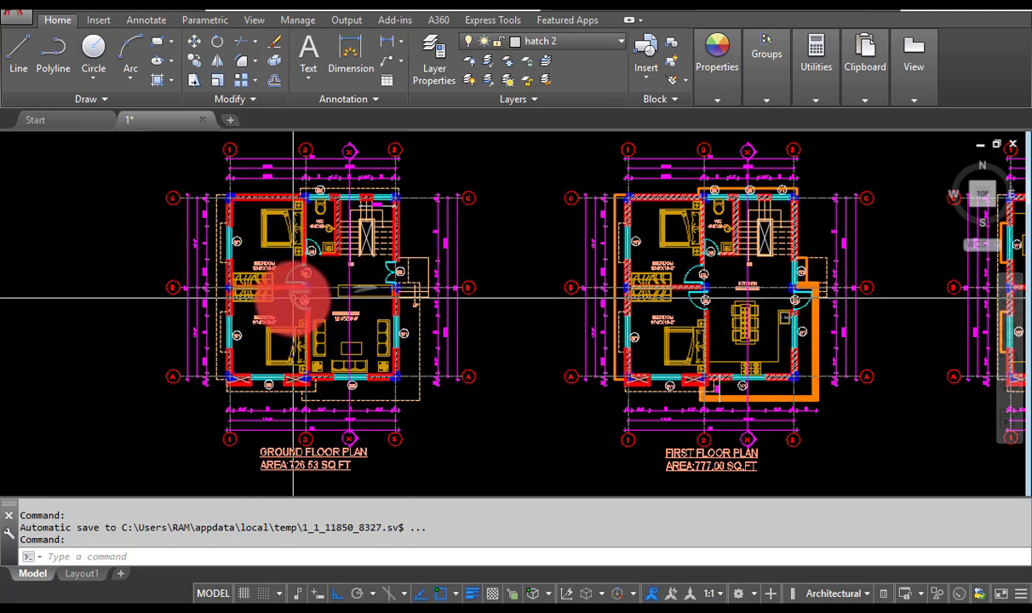
mouse_move(296, 287)
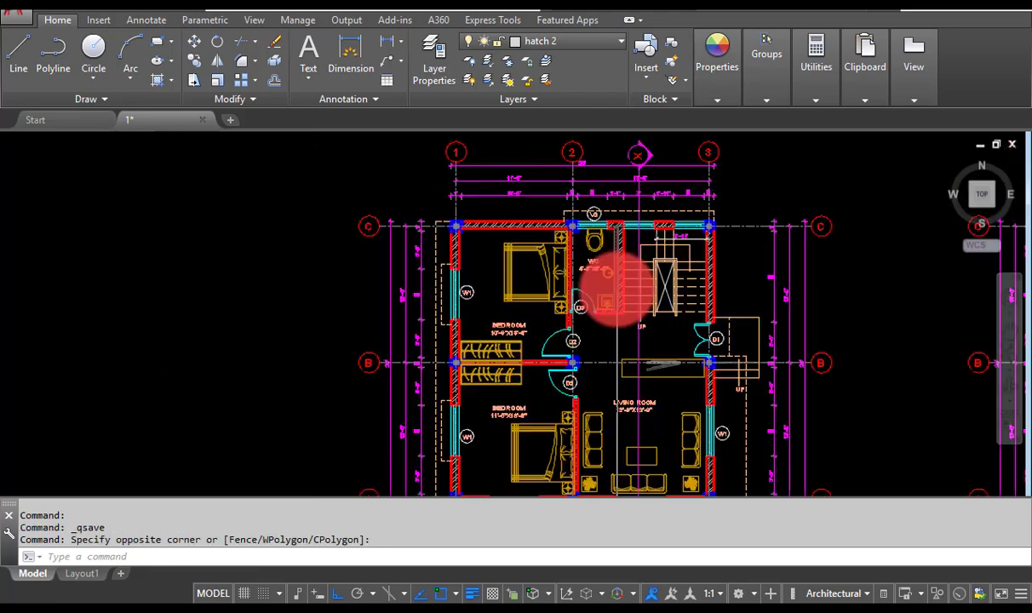
Step: Examine the first floor plan's walls, bedrooms, WC and staircase within the column grid
middle_drag(615, 288, 85, 307)
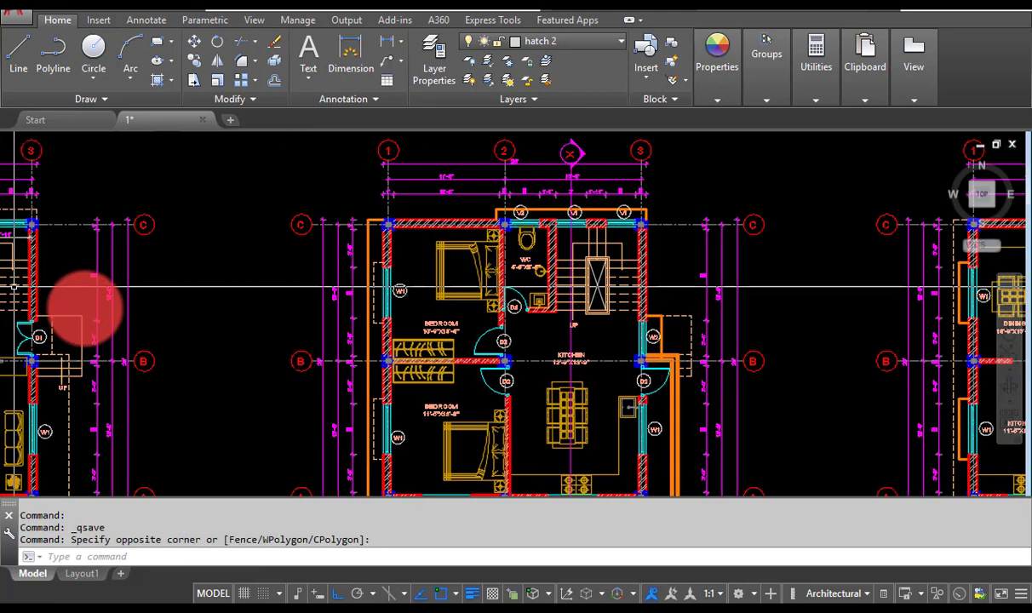
scroll(453, 266, up, 2)
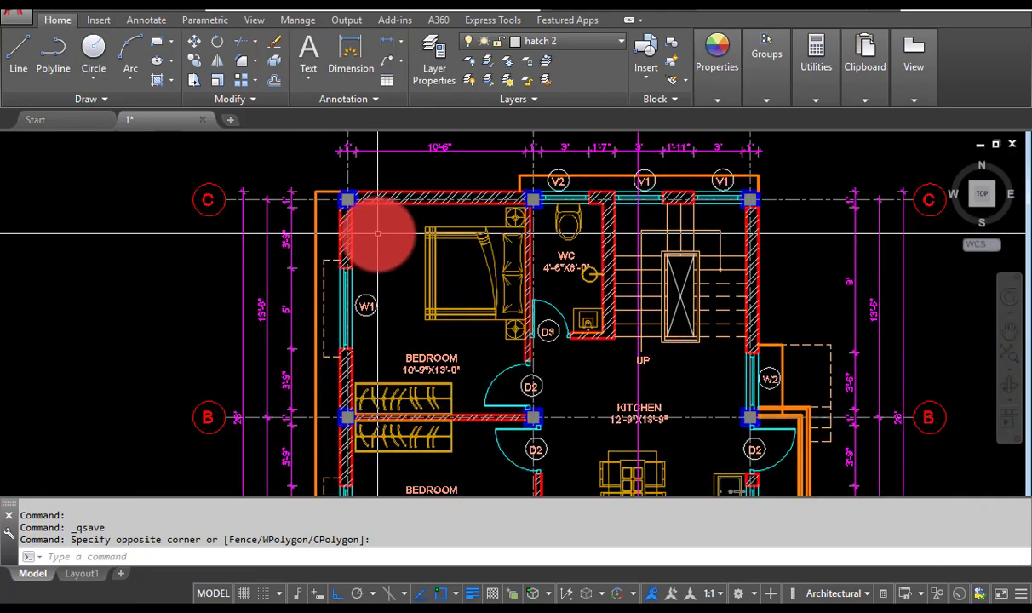
scroll(379, 231, down, 2)
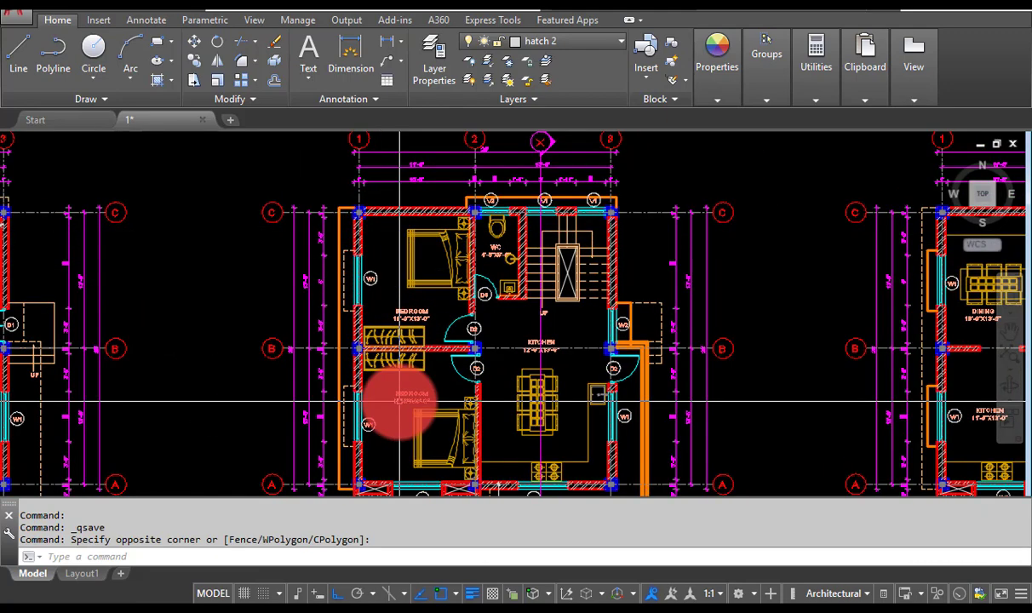
middle_drag(560, 417, 375, 316)
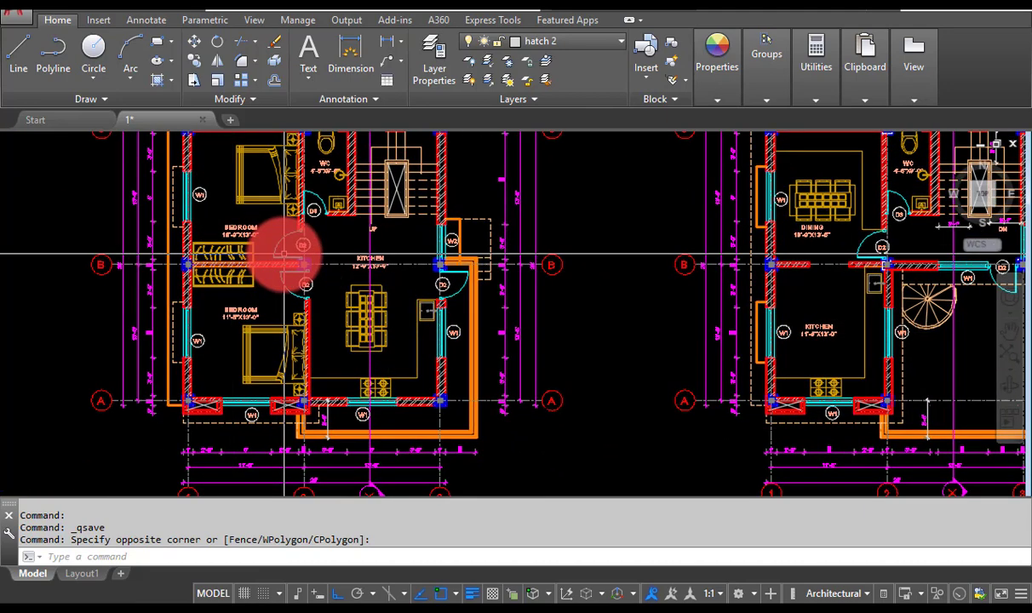
middle_drag(286, 253, 297, 292)
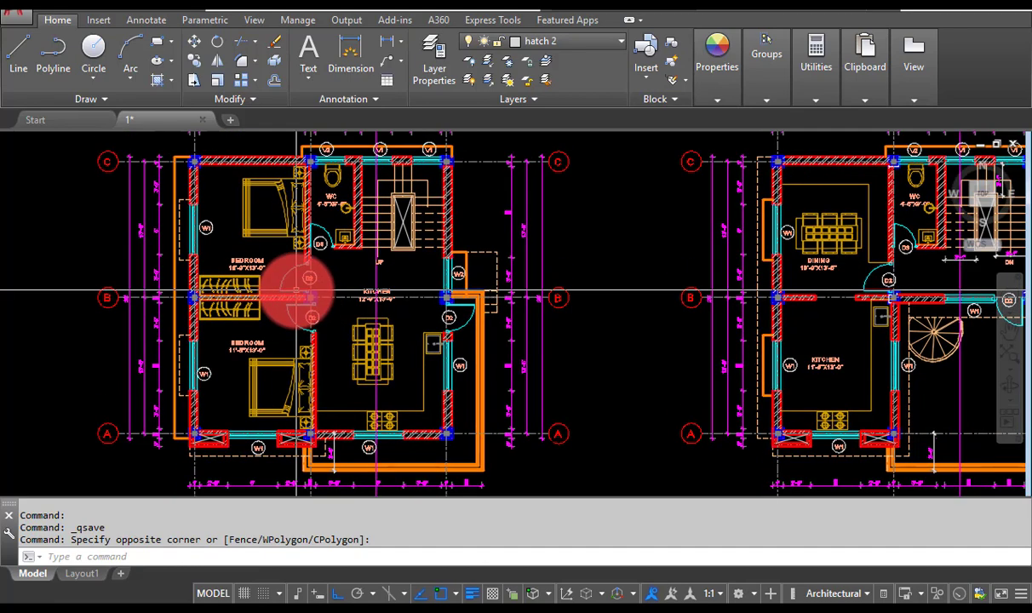
scroll(220, 260, up, 5)
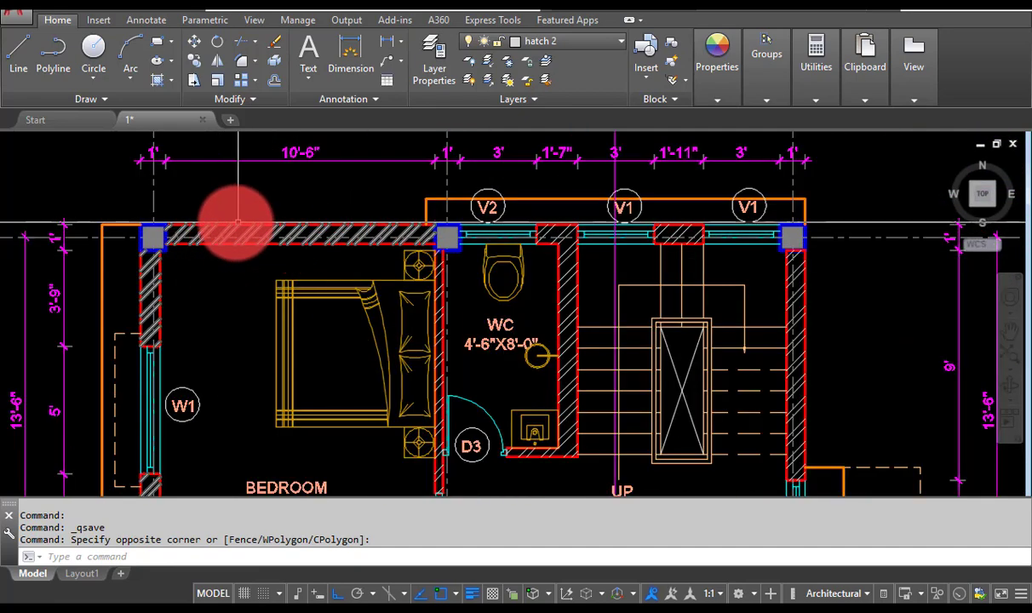
mouse_move(236, 222)
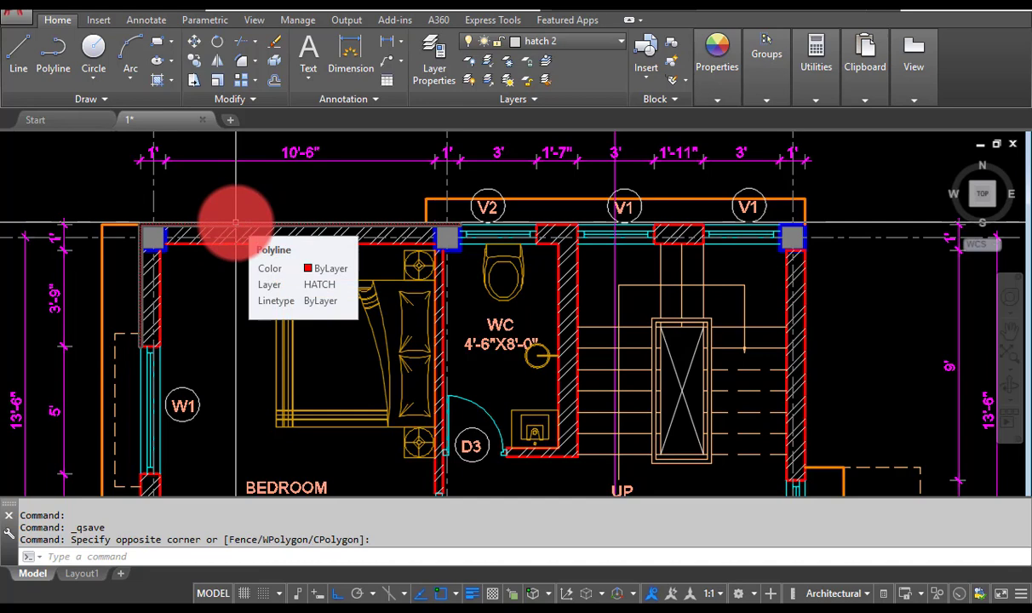
scroll(233, 201, down, 3)
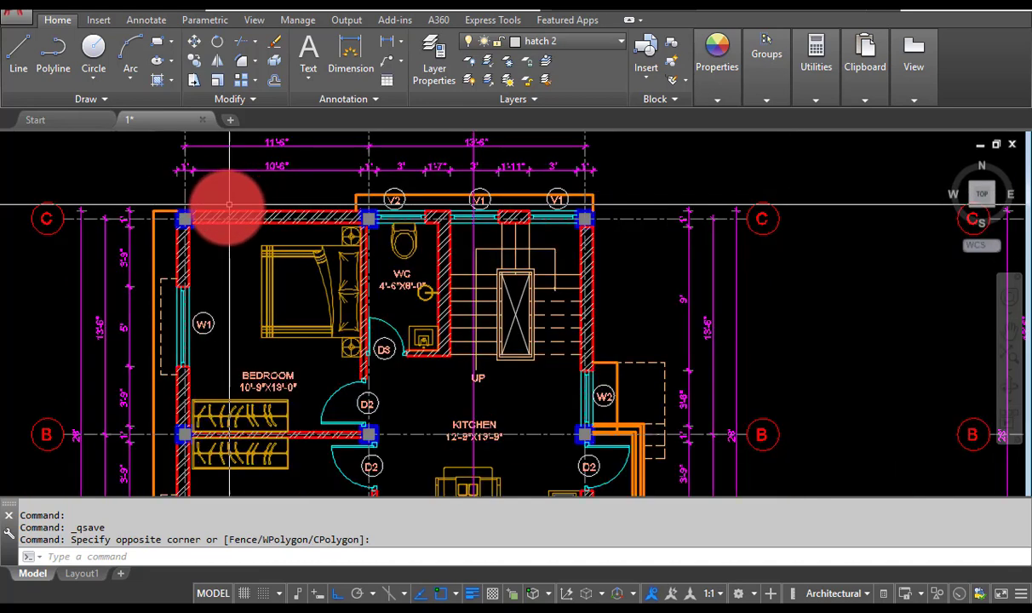
mouse_move(264, 296)
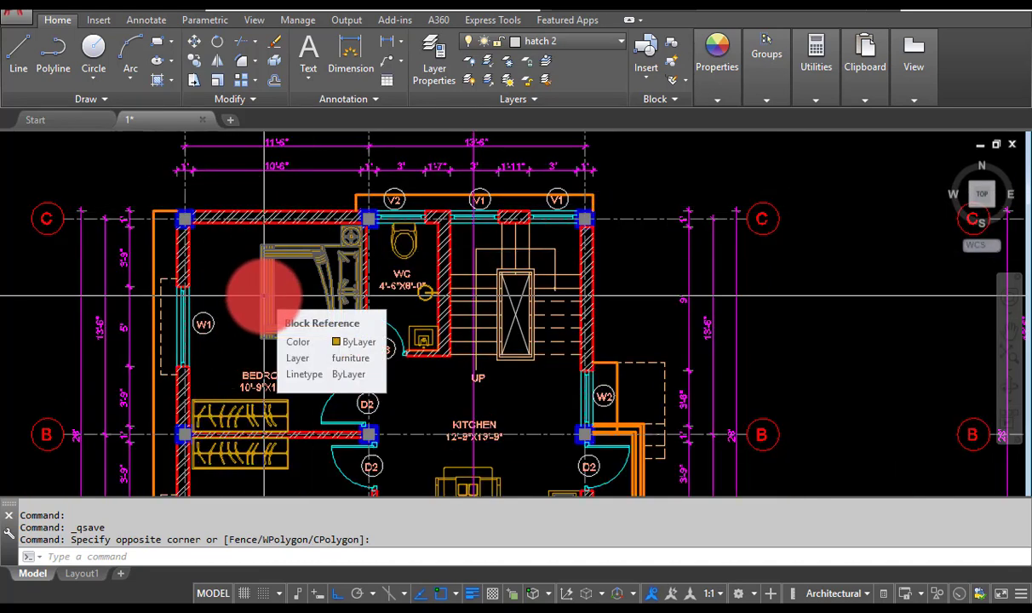
scroll(247, 223, down, 6)
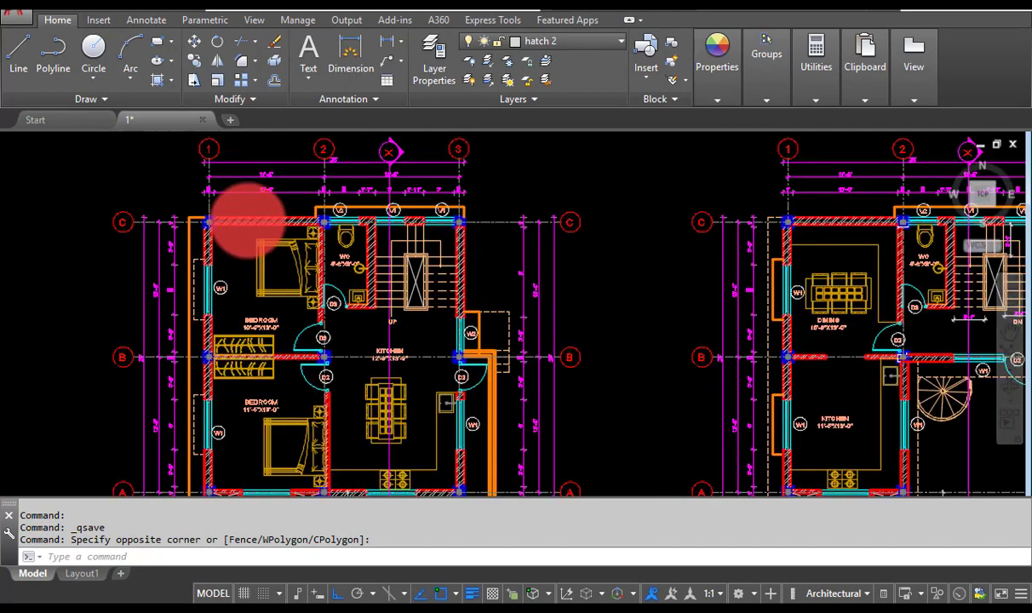
Step: Examine the rectangular slab sketch and the notes on slab area, thickness and volume beneath it
middle_drag(546, 375, 330, 307)
scroll(474, 310, up, 8)
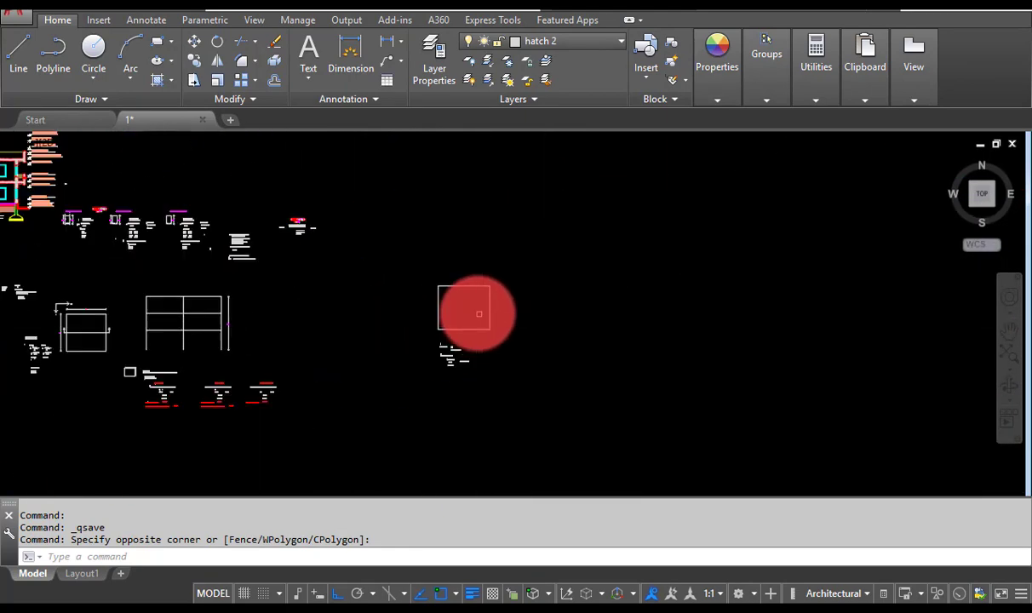
scroll(477, 313, up, 2)
middle_drag(445, 316, 433, 340)
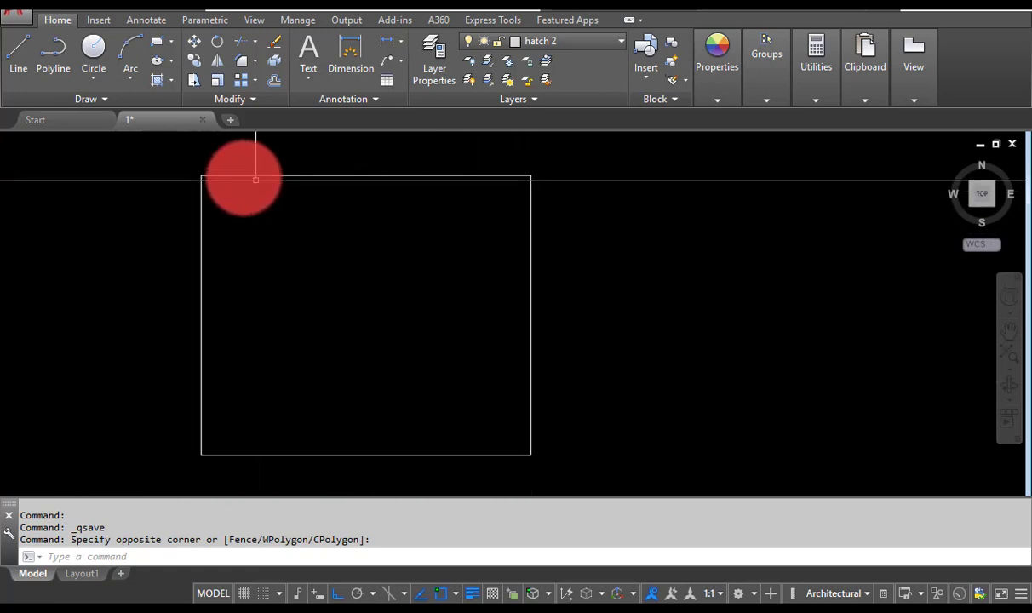
scroll(200, 179, down, 1)
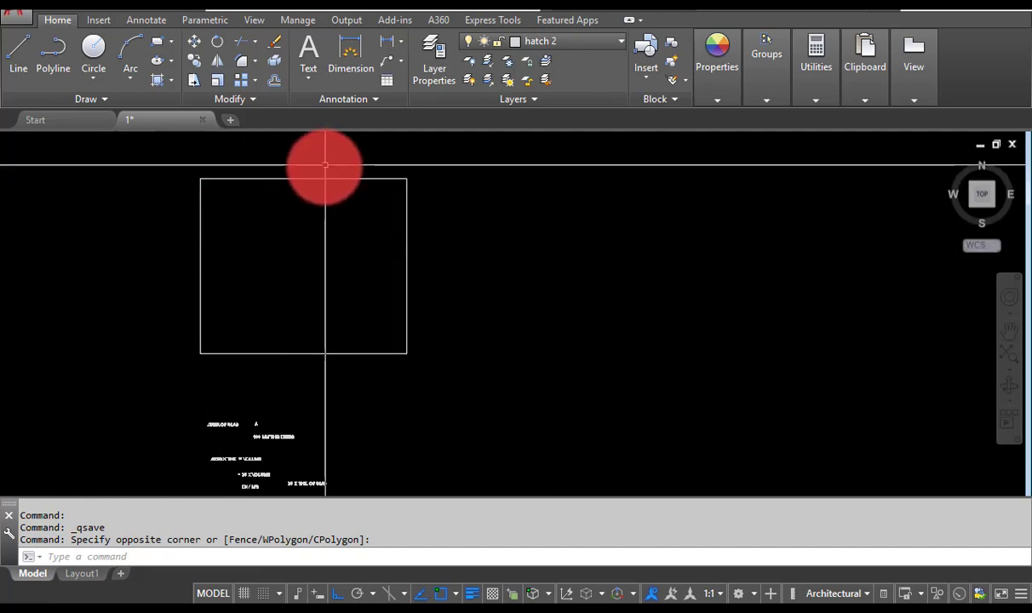
scroll(255, 468, up, 5)
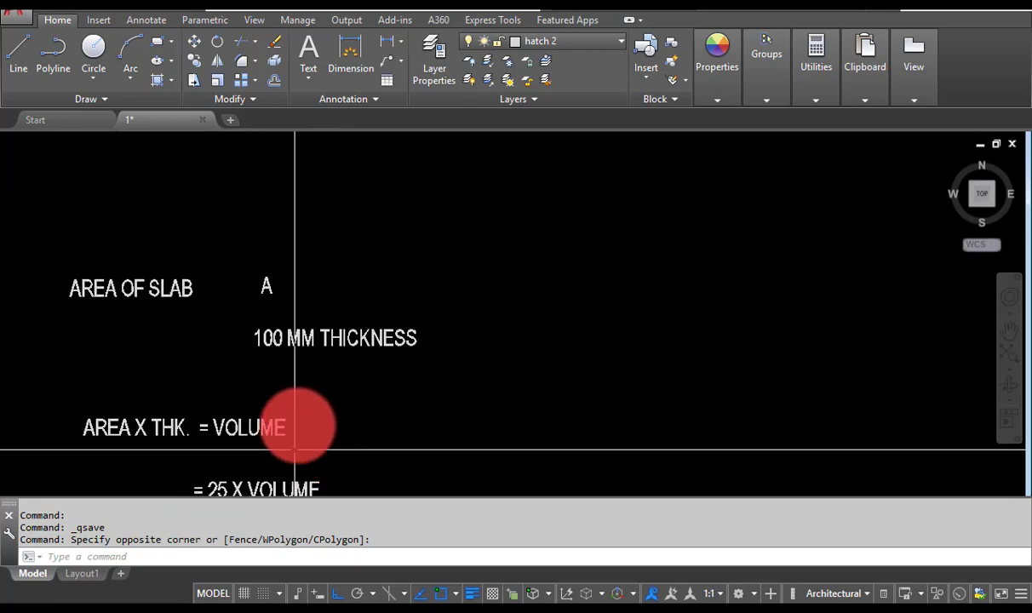
scroll(281, 349, up, 2)
middle_drag(295, 366, 334, 254)
mouse_move(247, 341)
middle_down()
mouse_move(282, 381)
mouse_move(297, 338)
middle_up()
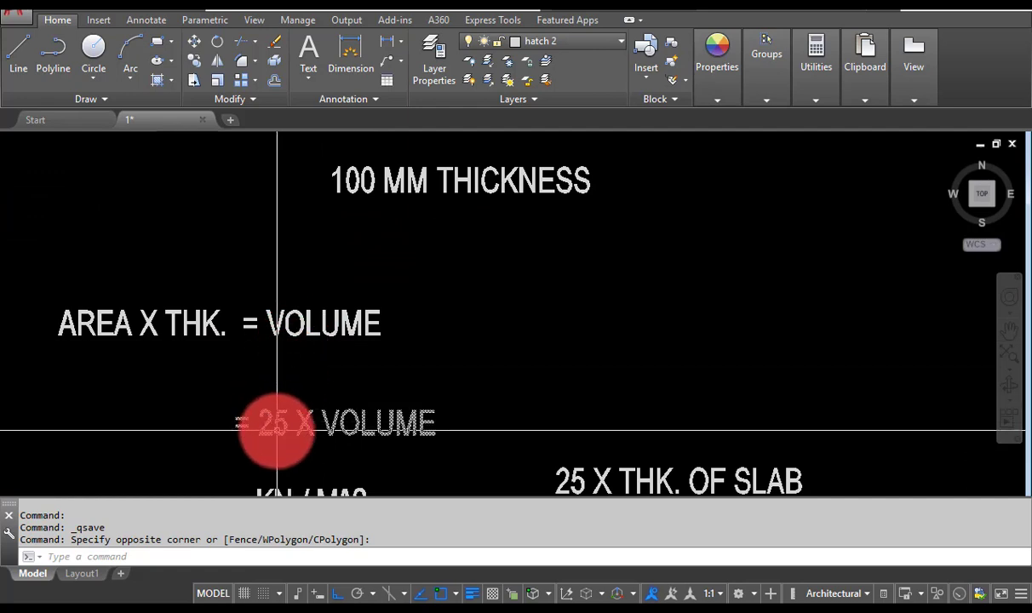
Step: Read through the slab load notes, from the volume and load-per-area formulas to the slab thickness formula
middle_drag(274, 422, 298, 306)
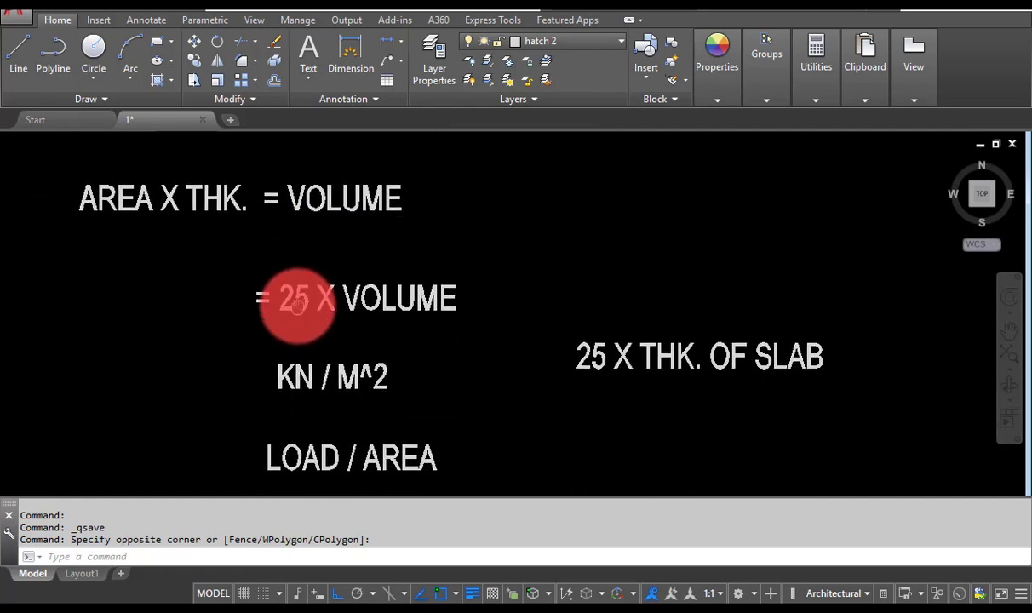
right_click(289, 369)
click(304, 322)
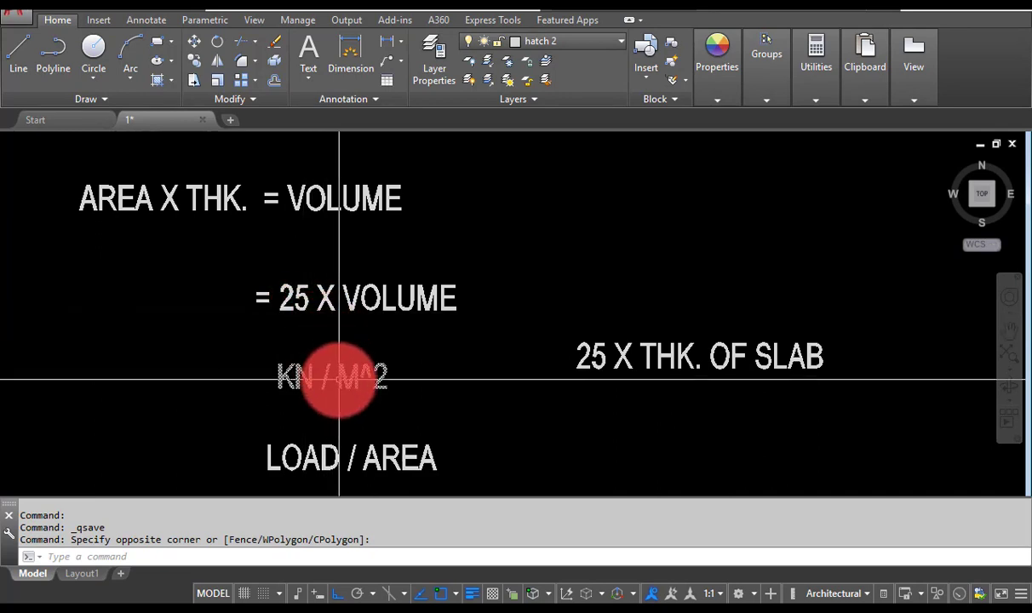
mouse_move(340, 378)
middle_down()
mouse_move(333, 362)
mouse_move(320, 402)
middle_up()
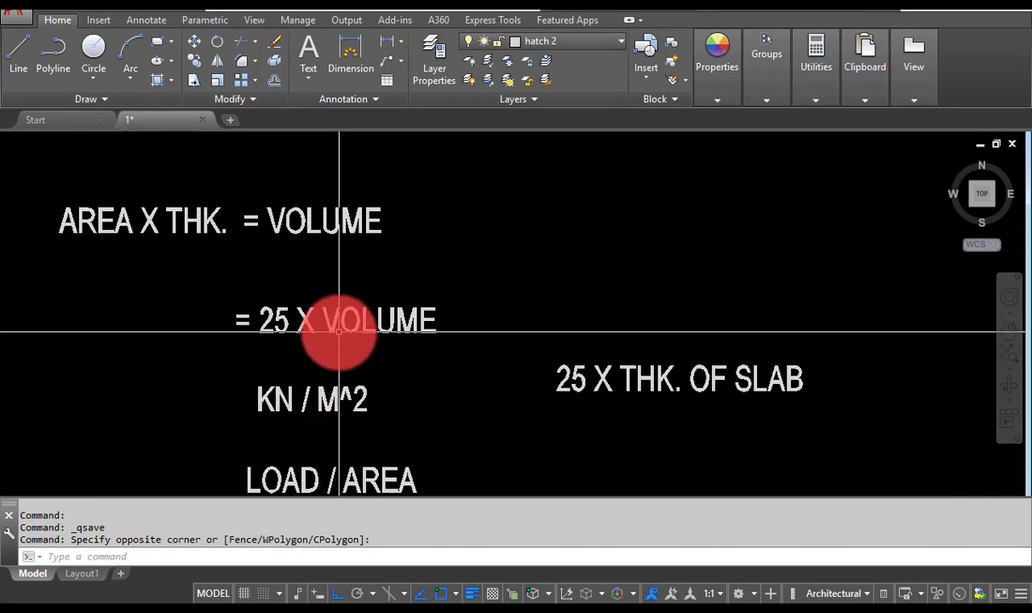
middle_drag(426, 356, 377, 296)
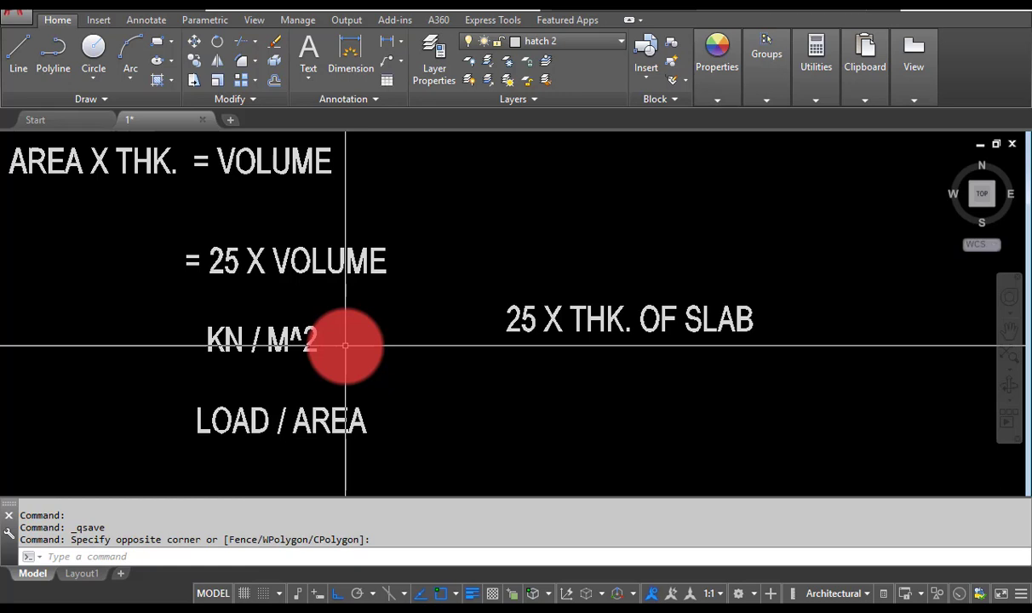
scroll(311, 341, down, 2)
middle_drag(461, 356, 330, 386)
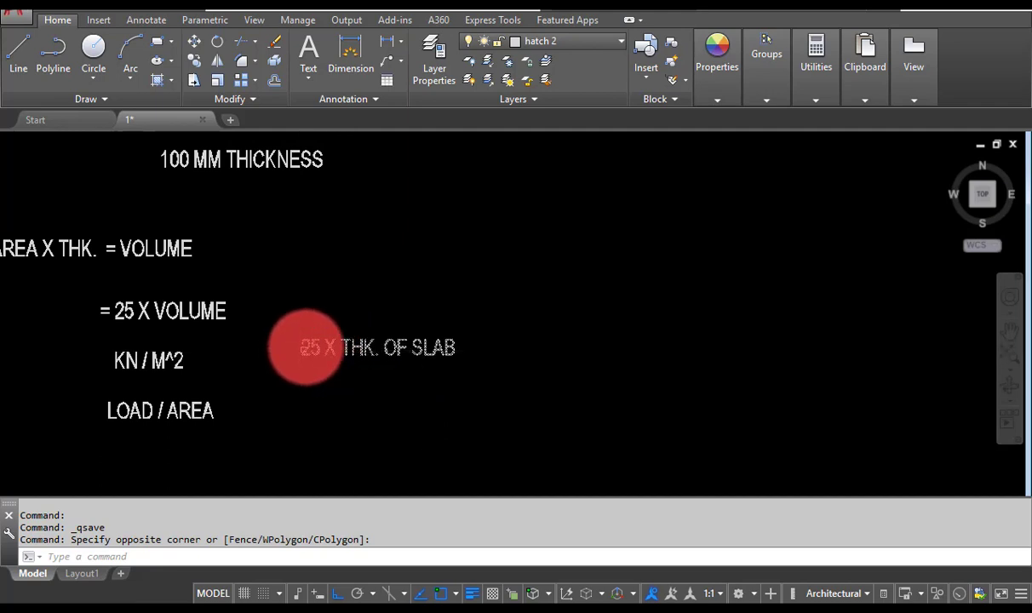
scroll(323, 296, up, 3)
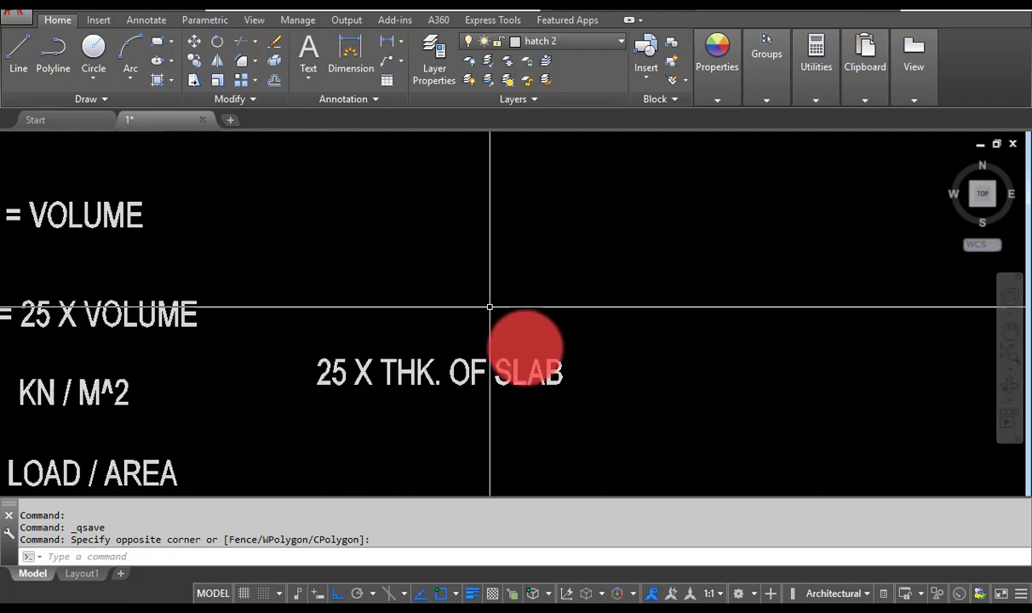
scroll(449, 372, down, 10)
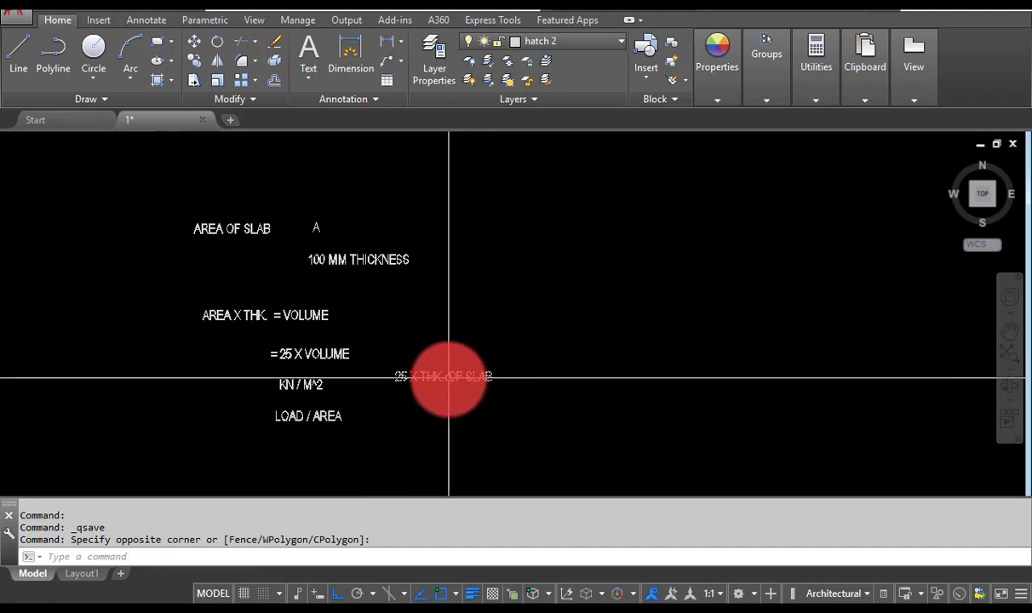
scroll(400, 365, up, 10)
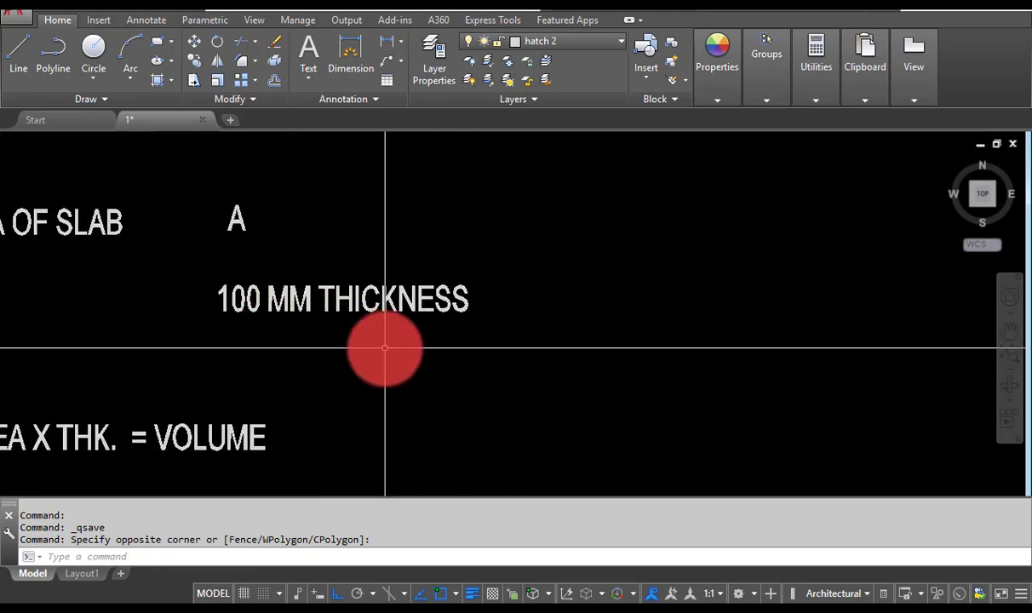
middle_drag(382, 345, 272, 237)
scroll(343, 404, down, 2)
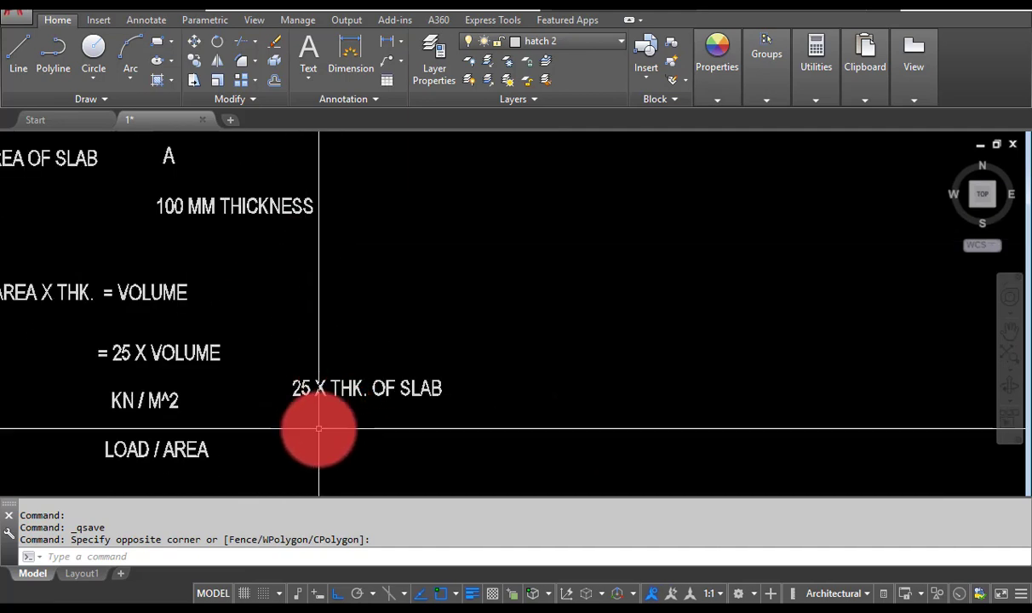